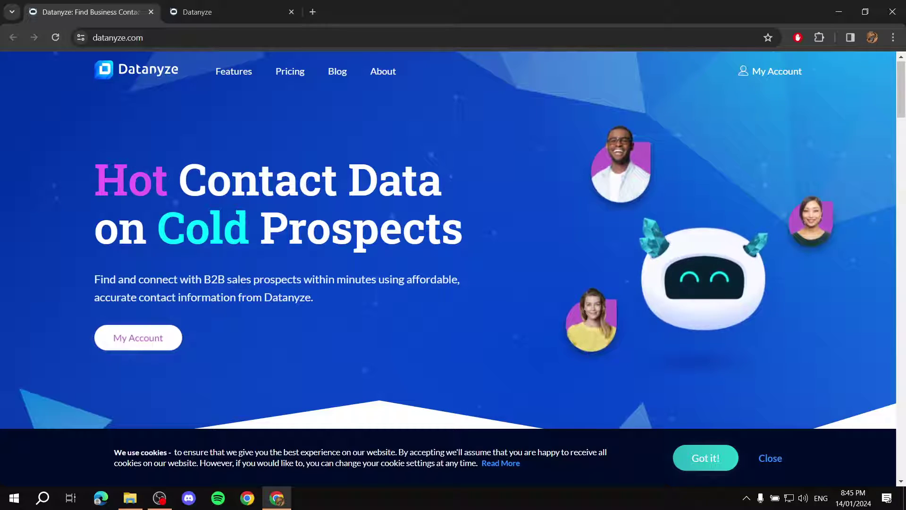
Dismiss the cookie notice and read through Datanyze's Features page, including social media data capture, icebreakers and prospect search
left_click(770, 458)
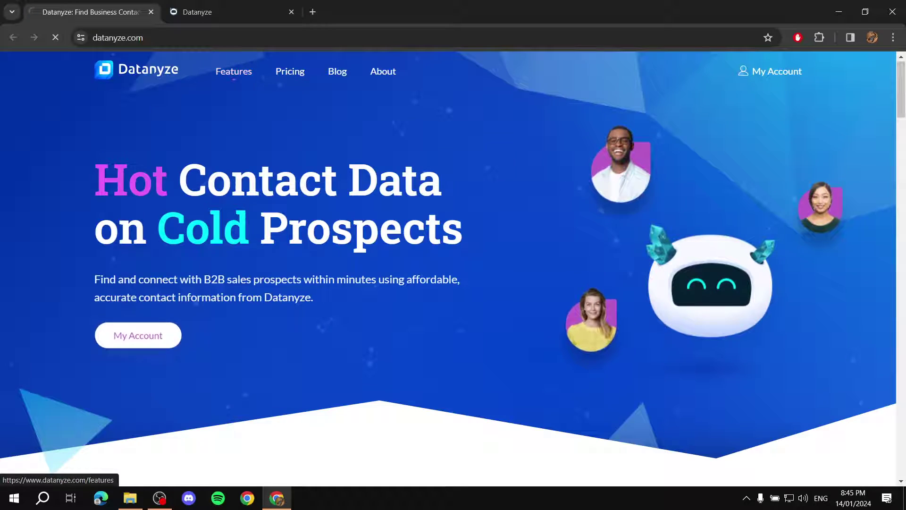
left_click(233, 71)
scroll(453, 269, "down", 8)
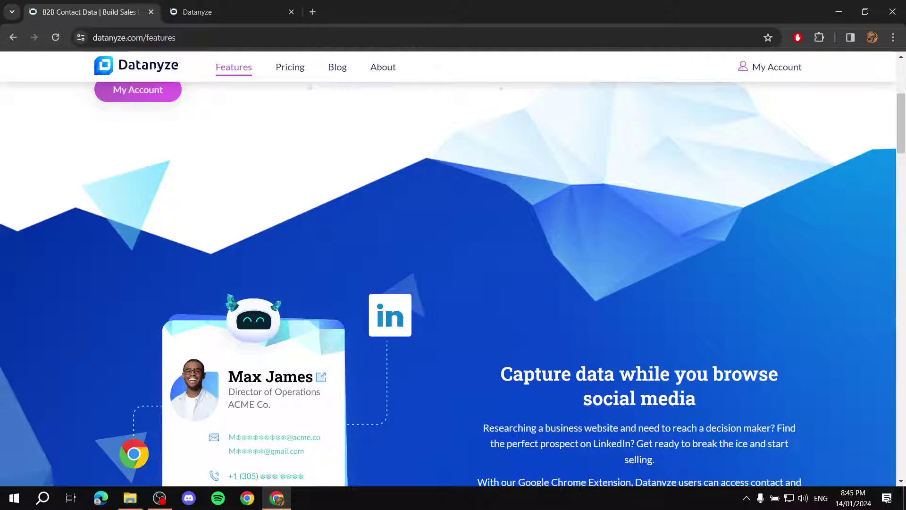
scroll(452, 283, "down", 4)
scroll(453, 283, "up", 6)
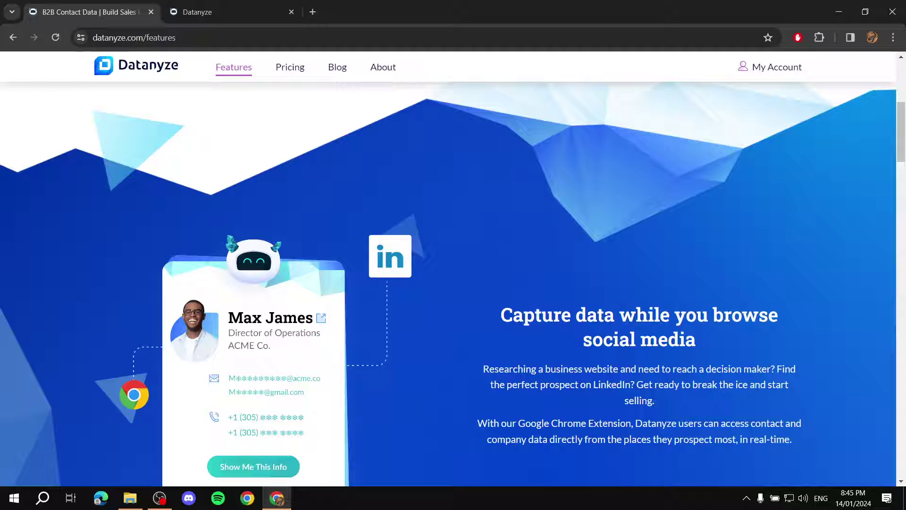
scroll(453, 283, "down", 3)
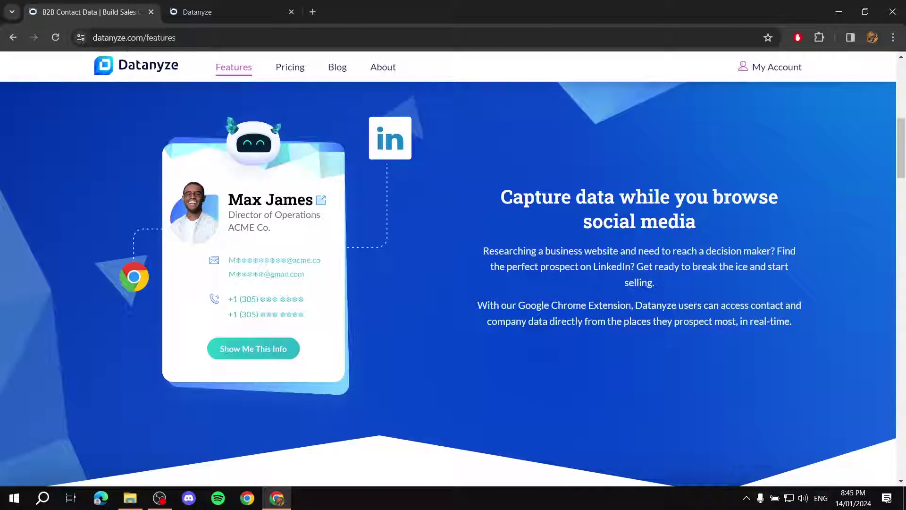
scroll(453, 283, "up", 8)
scroll(453, 283, "down", 6)
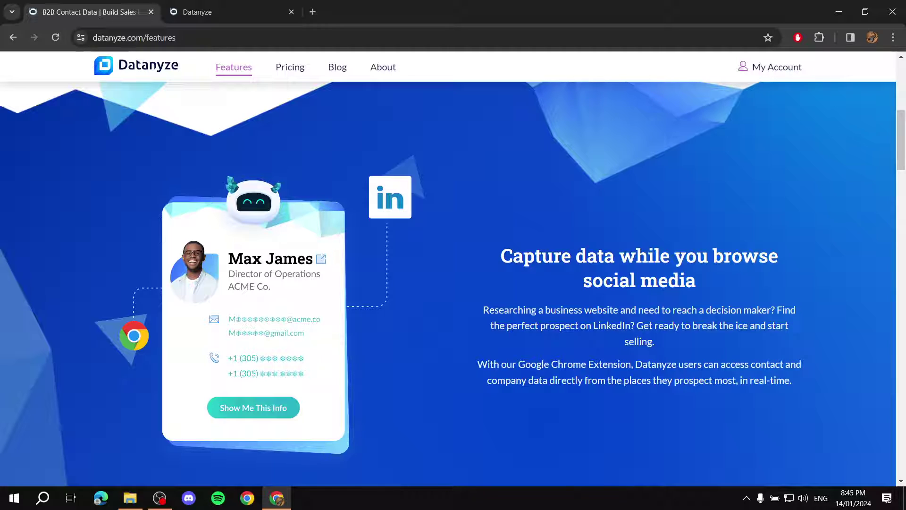
scroll(452, 283, "down", 7)
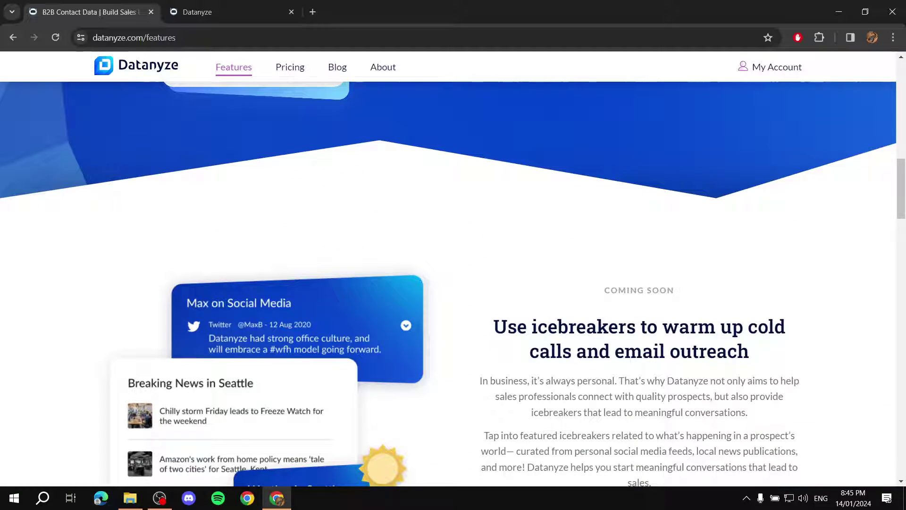
scroll(453, 283, "down", 5)
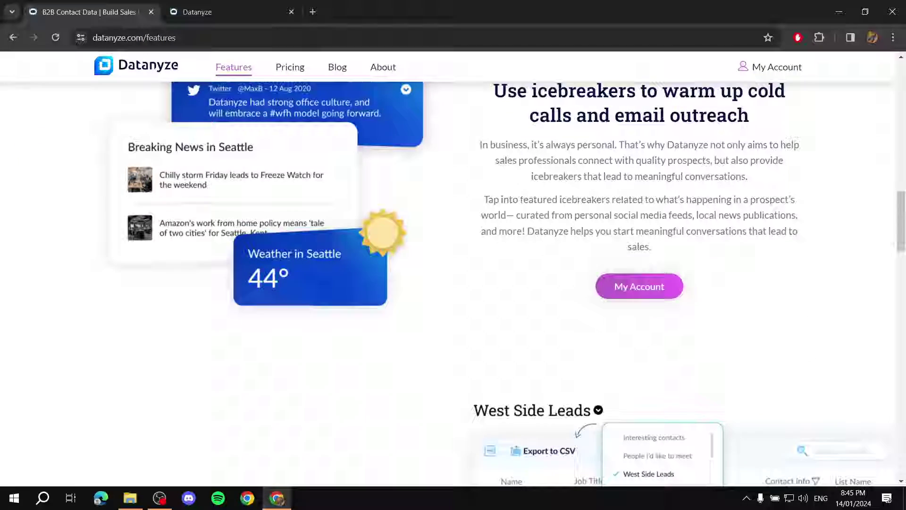
scroll(452, 283, "down", 6)
scroll(453, 283, "up", 3)
scroll(453, 283, "down", 7)
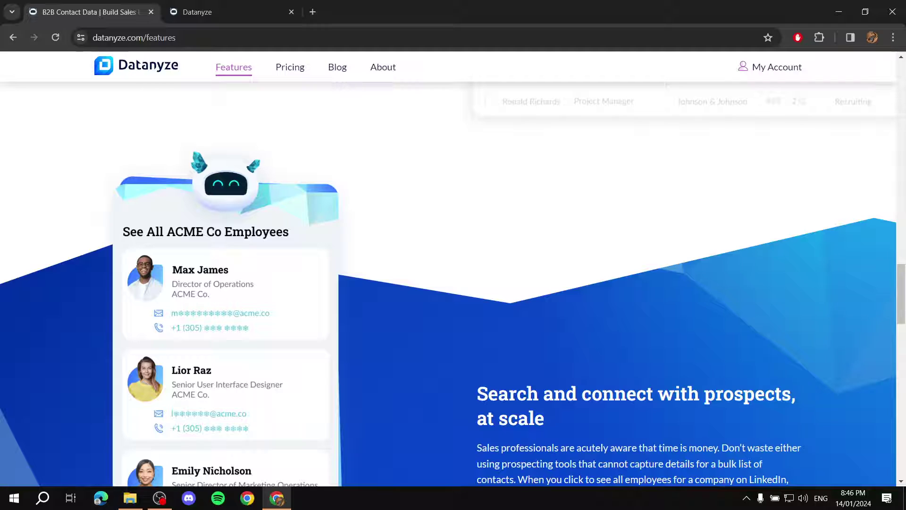
scroll(453, 283, "down", 10)
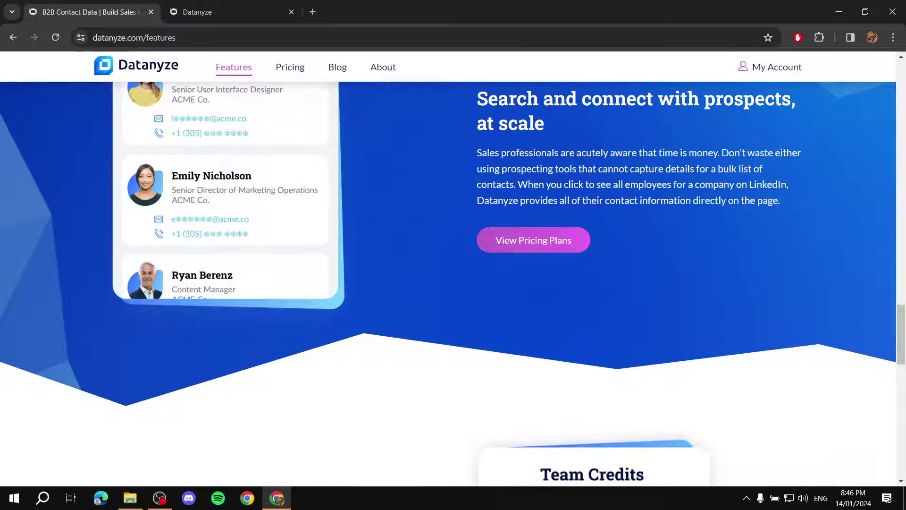
scroll(453, 283, "up", 15)
scroll(453, 283, "up", 10)
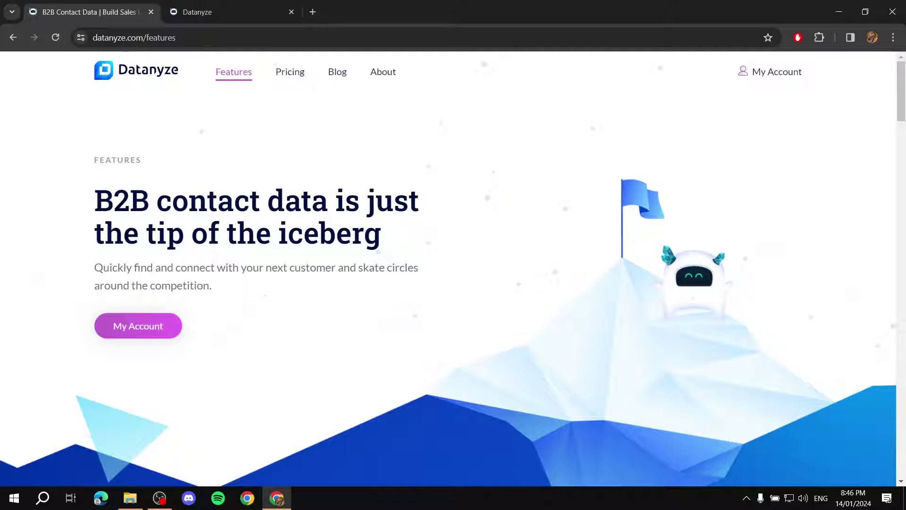
Open the Pricing page and show the plans with monthly billing
left_click(289, 72)
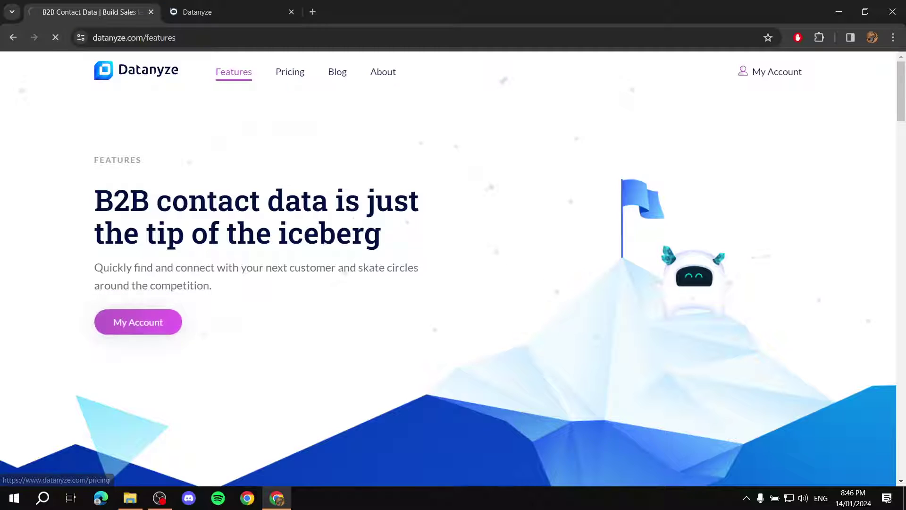
scroll(448, 264, "down", 1)
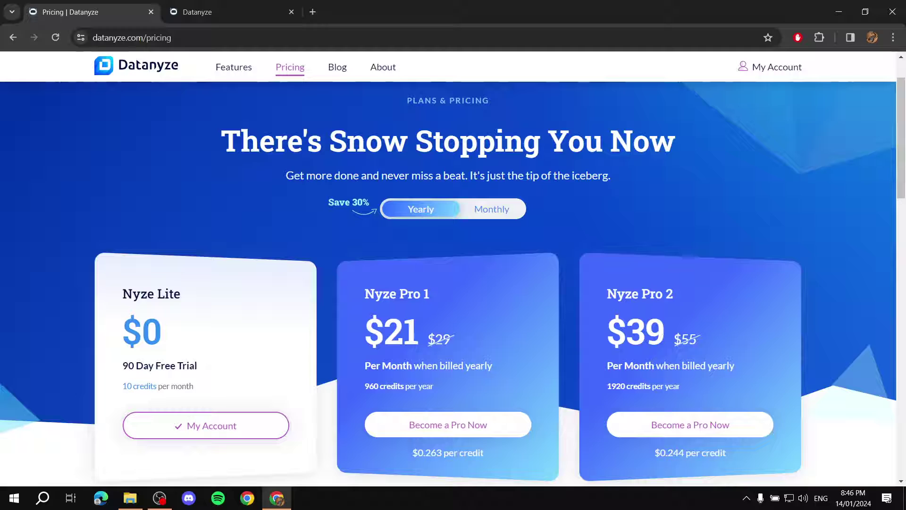
left_click(492, 209)
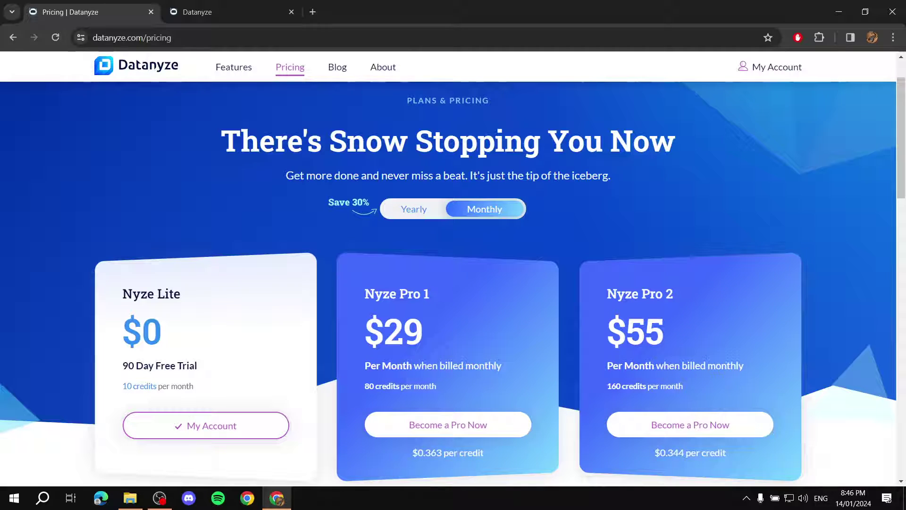
scroll(453, 283, "down", 5)
scroll(453, 283, "up", 4)
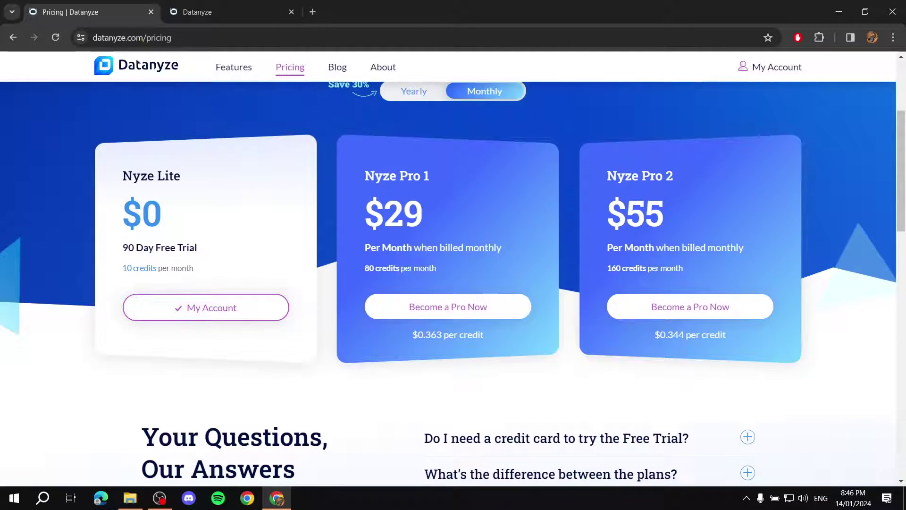
Examine the Nyze Lite plan's name, monthly credits and free trial period
left_click_drag(122, 234, 180, 236)
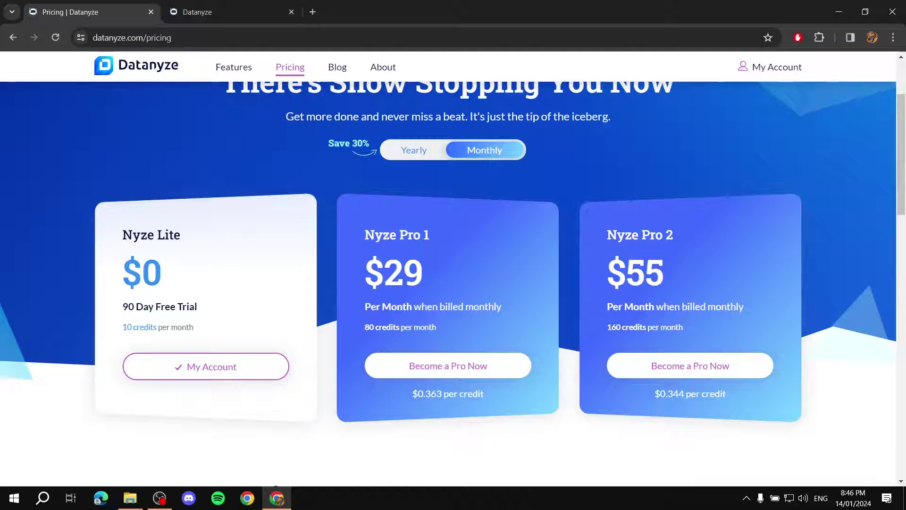
left_click_drag(123, 327, 194, 327)
left_click_drag(121, 306, 198, 307)
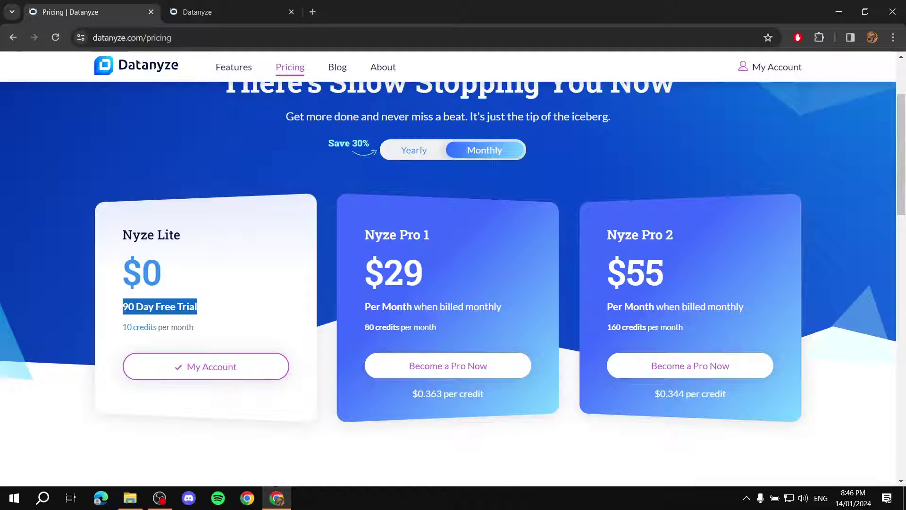
left_click(225, 307)
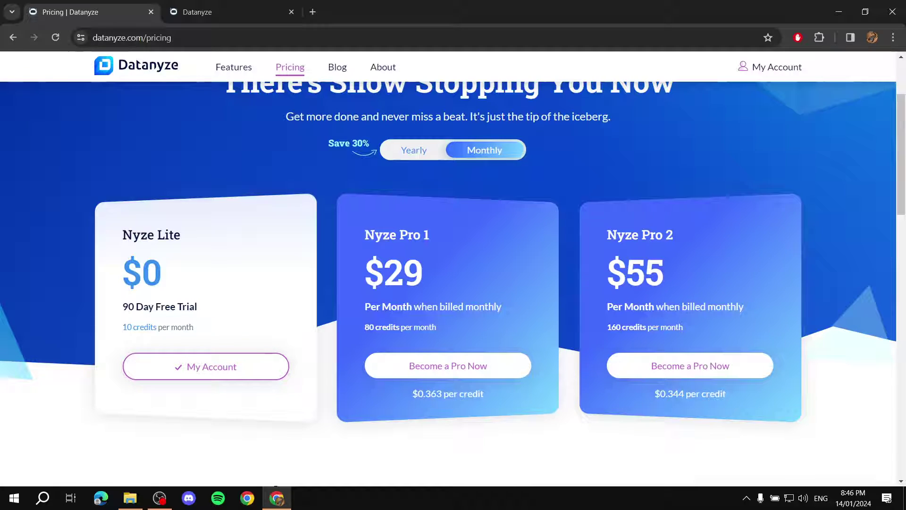
Examine the Nyze Pro 1 plan's name, credit allowance and monthly price
left_click_drag(365, 235, 431, 235)
left_click(444, 236)
left_click_drag(365, 327, 436, 327)
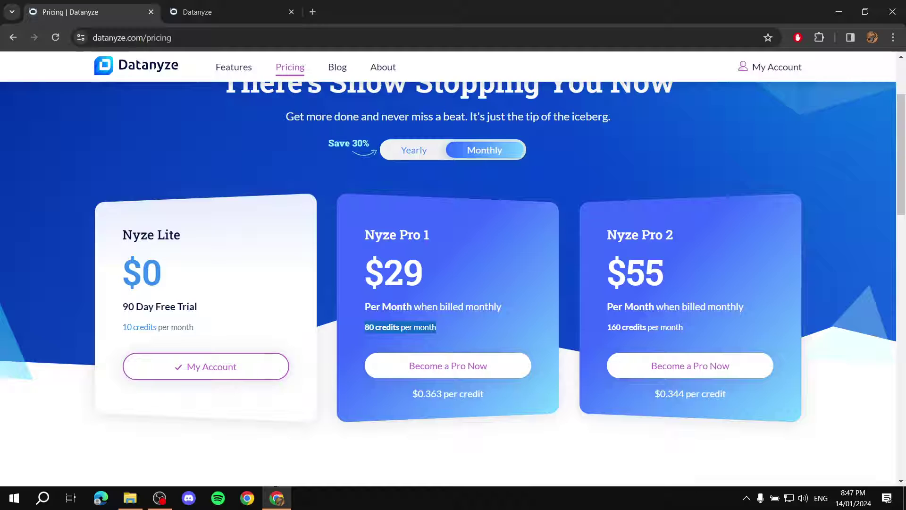
left_click(437, 327)
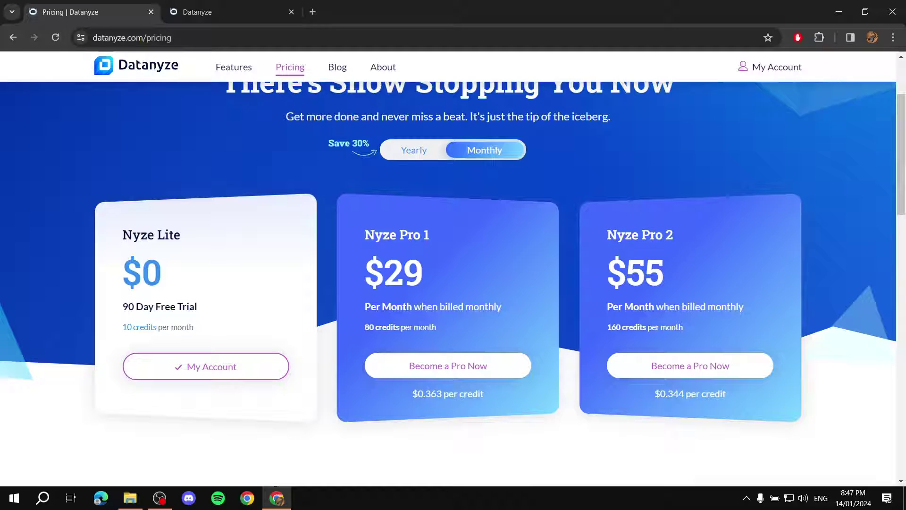
left_click_drag(365, 273, 423, 272)
left_click(423, 272)
Examine the Nyze Pro 2 plan's monthly price and credits, and look over the rest of the Pricing page
left_click_drag(608, 273, 664, 272)
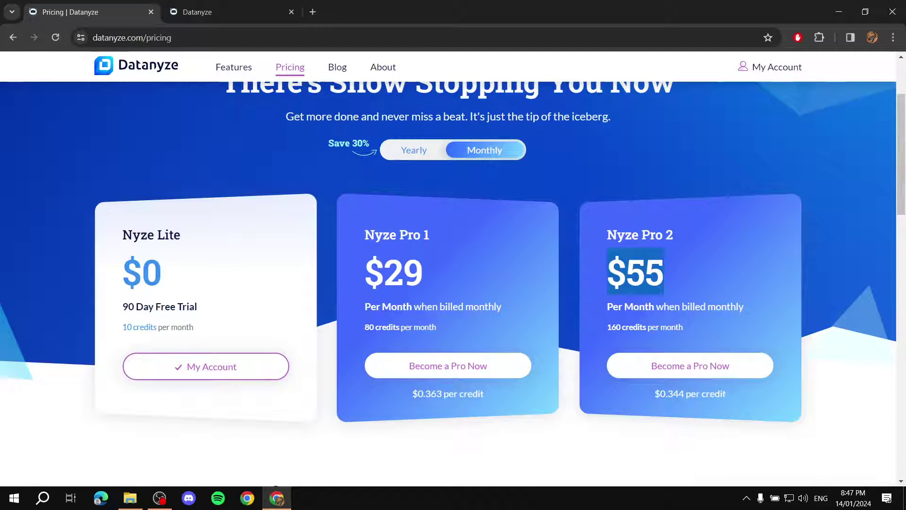
left_click_drag(607, 327, 684, 327)
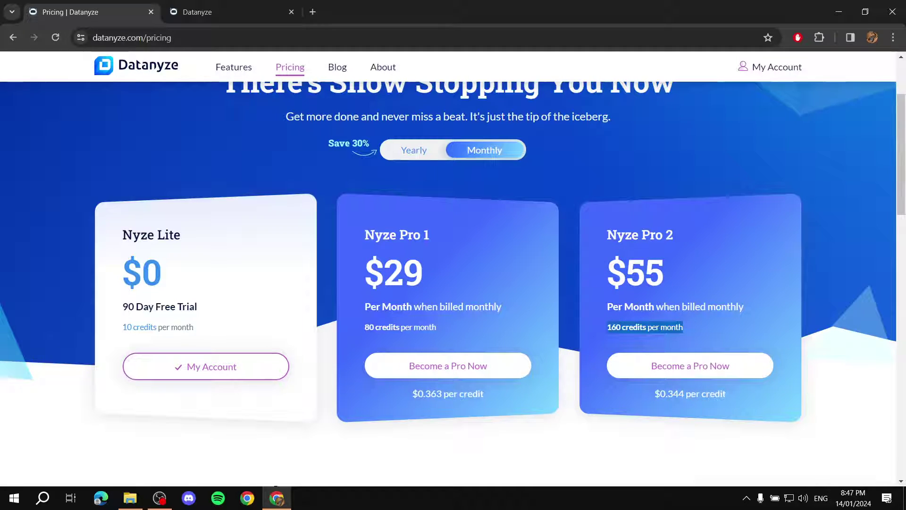
scroll(453, 283, "down", 5)
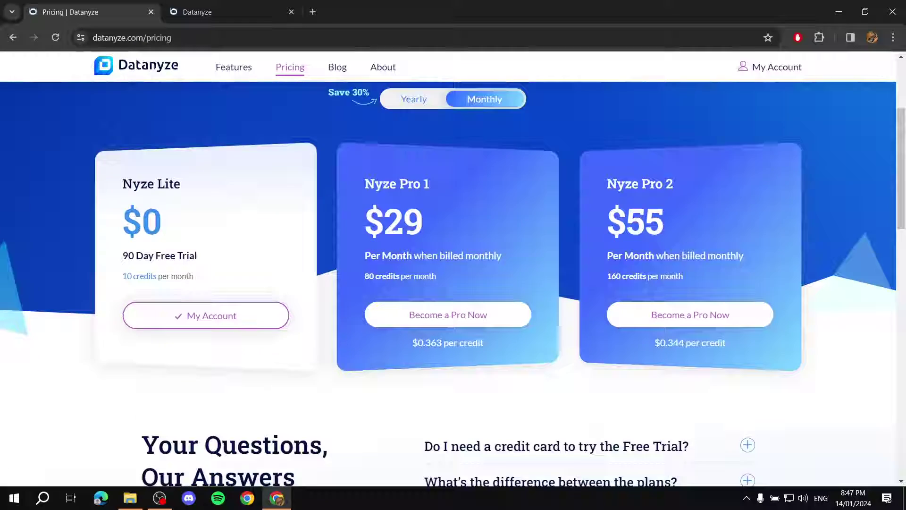
scroll(453, 283, "down", 7)
scroll(452, 283, "up", 14)
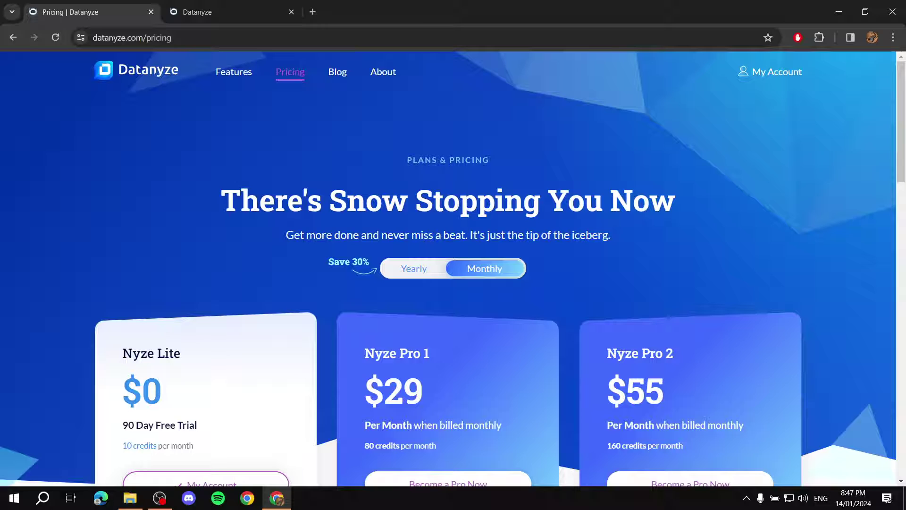
scroll(453, 269, "down", 3)
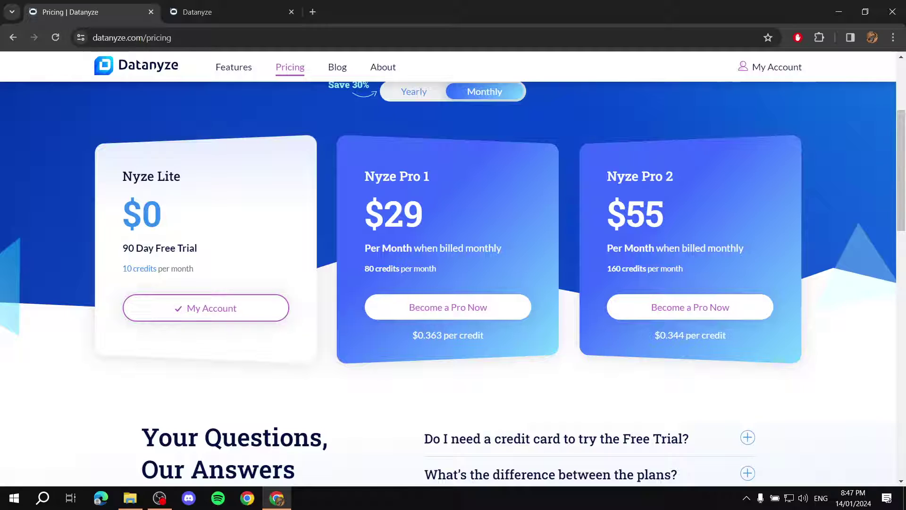
Compare Nyze Pro 1's price with Nyze Lite's free trial, and return to the Datanyze home page
left_click_drag(364, 175, 426, 221)
left_click(429, 221)
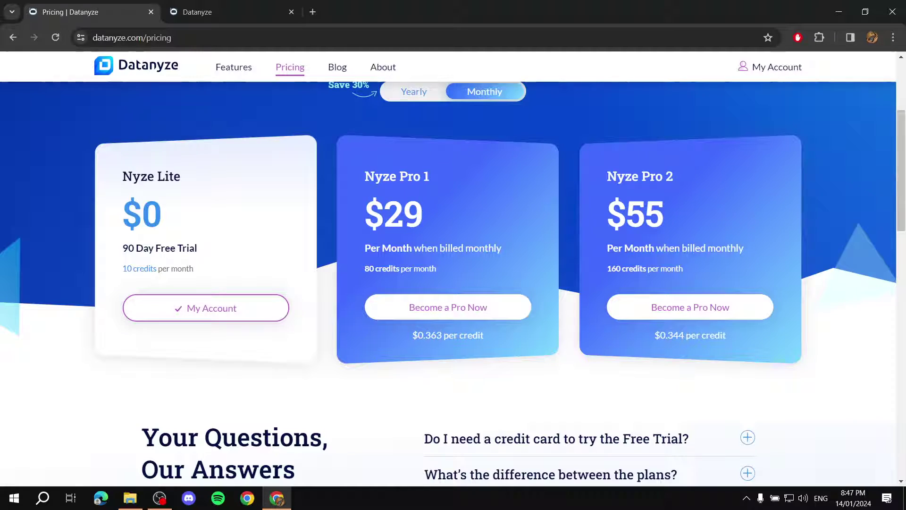
left_click_drag(123, 248, 197, 248)
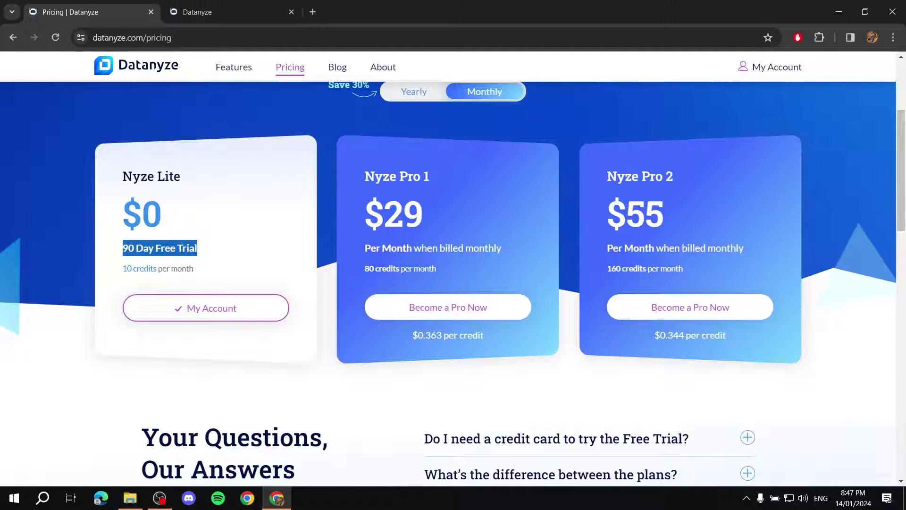
left_click(204, 249)
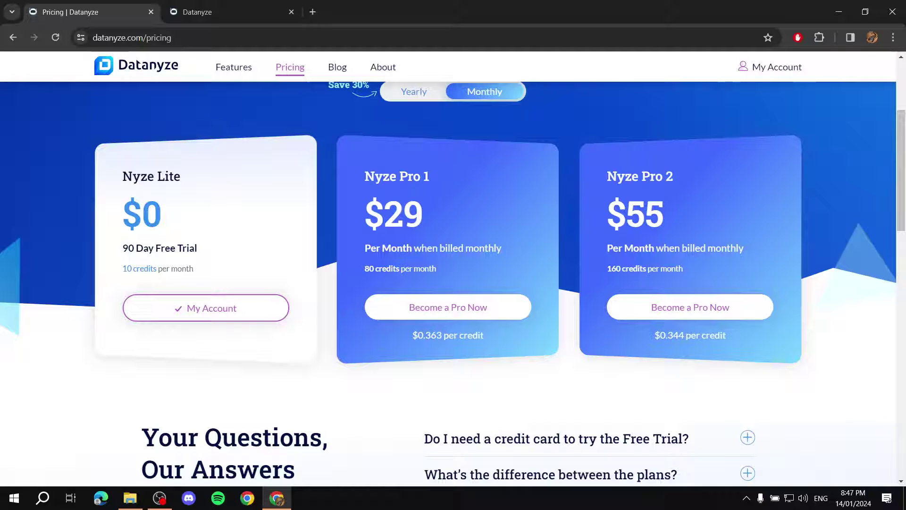
scroll(453, 268, "up", 3)
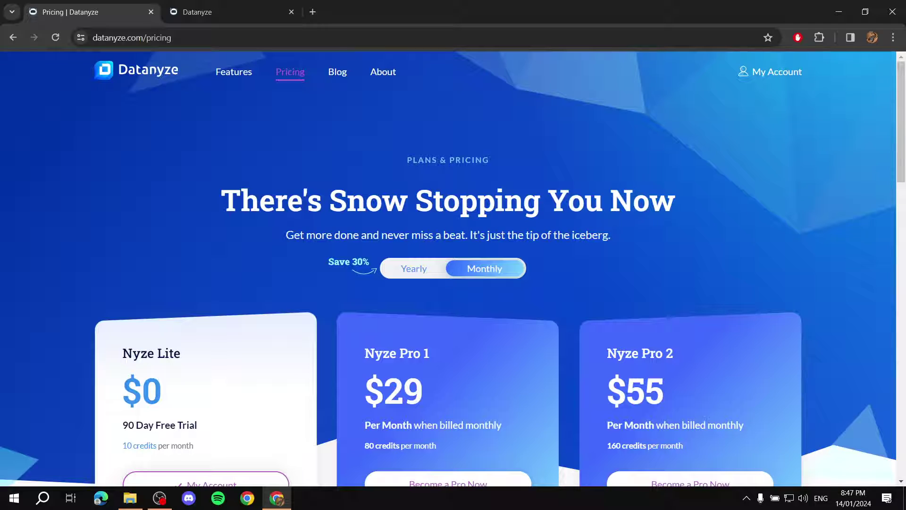
left_click(136, 70)
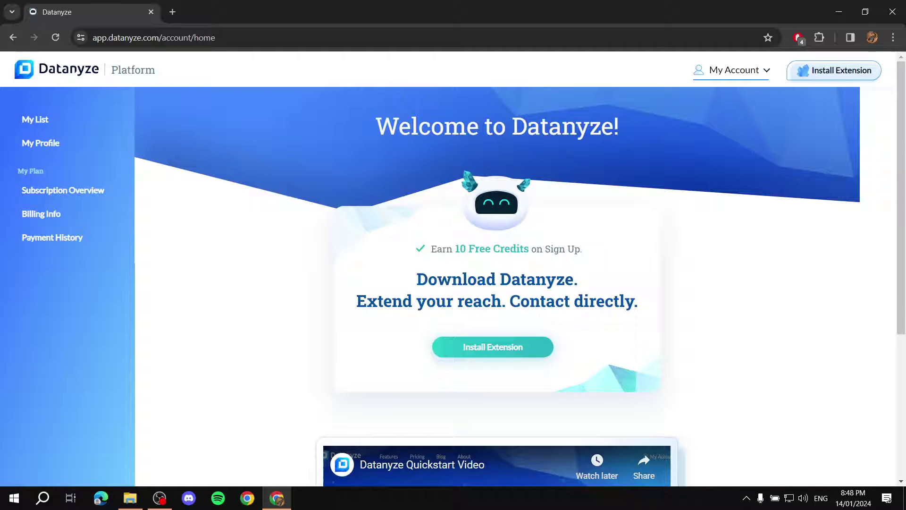
Add the Datanyze Chrome Extension to Chrome from the Chrome Web Store and confirm its permissions
left_click(35, 120)
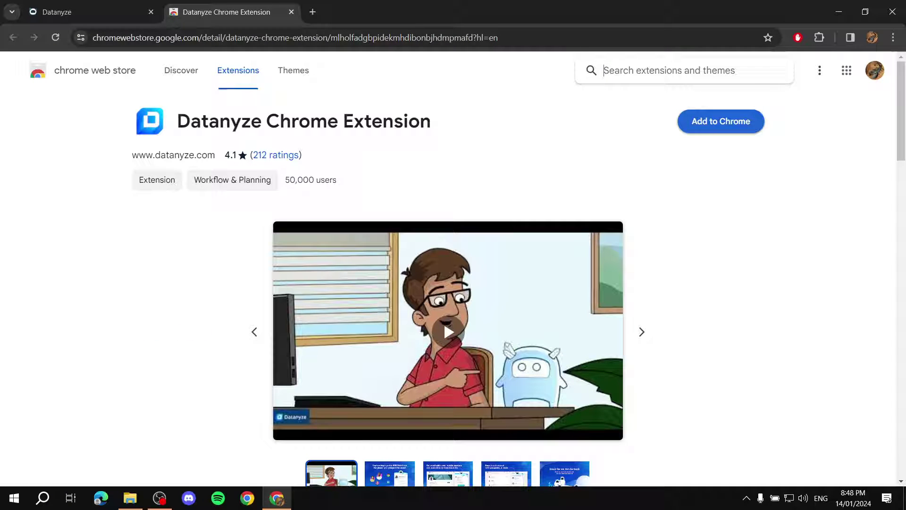
left_click(721, 121)
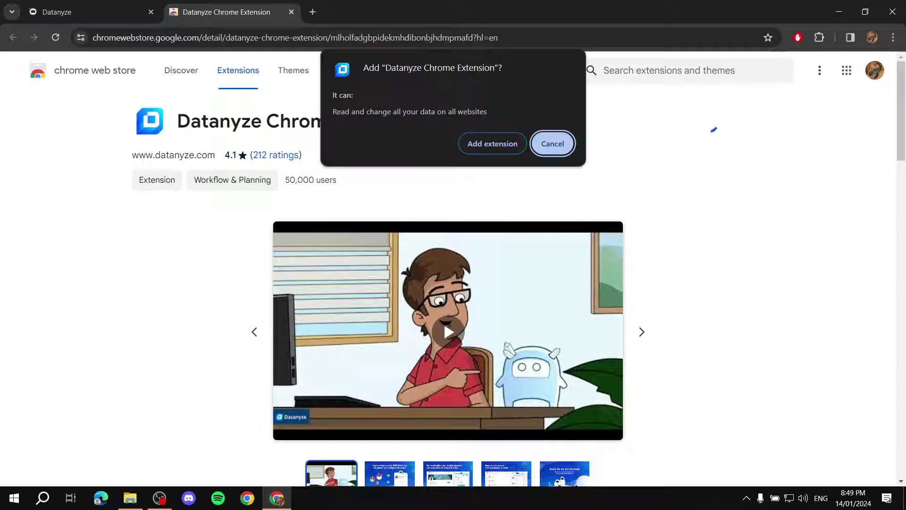
left_click(493, 144)
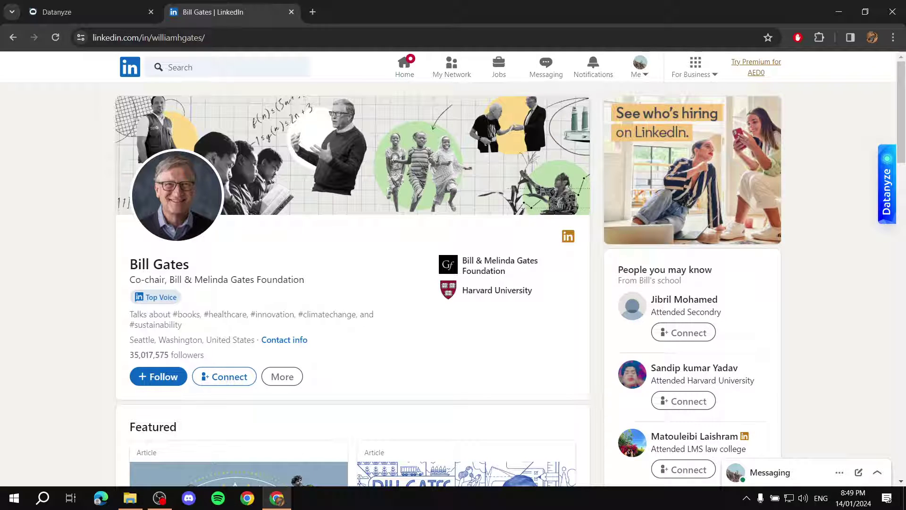
Return to Bill Gates' LinkedIn profile and open the Datanyze contact card on it
key("ctrl+Tab")
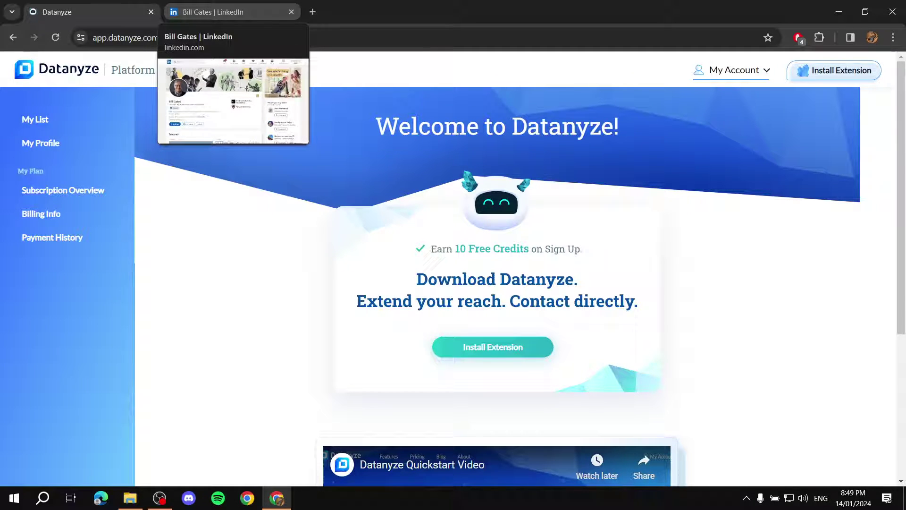
left_click(222, 12)
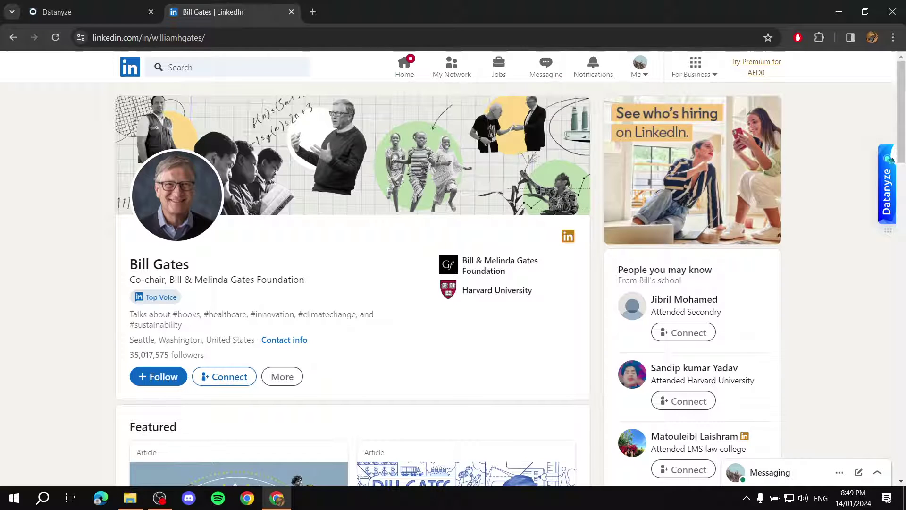
scroll(448, 283, "down", 3)
scroll(448, 283, "up", 3)
mouse_move(887, 185)
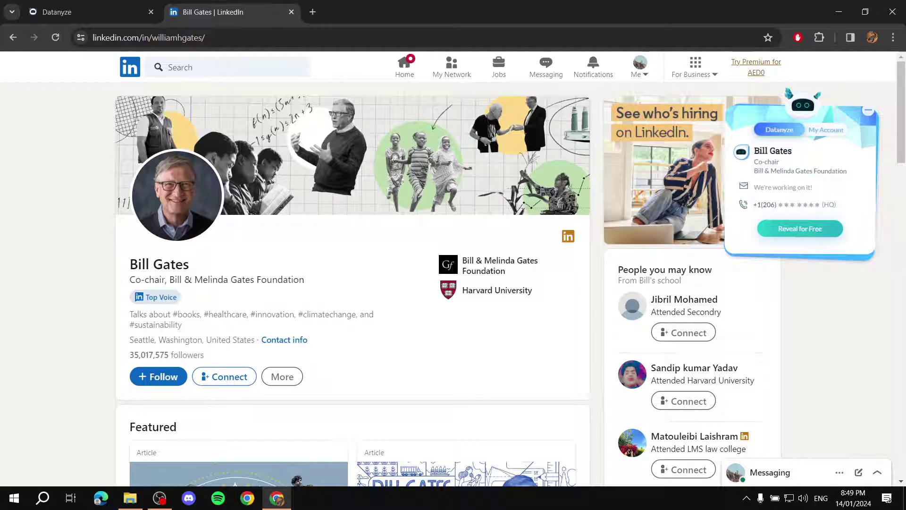
Reveal Bill Gates' contact details for free in the Datanyze card and minimize the card
left_click(800, 229)
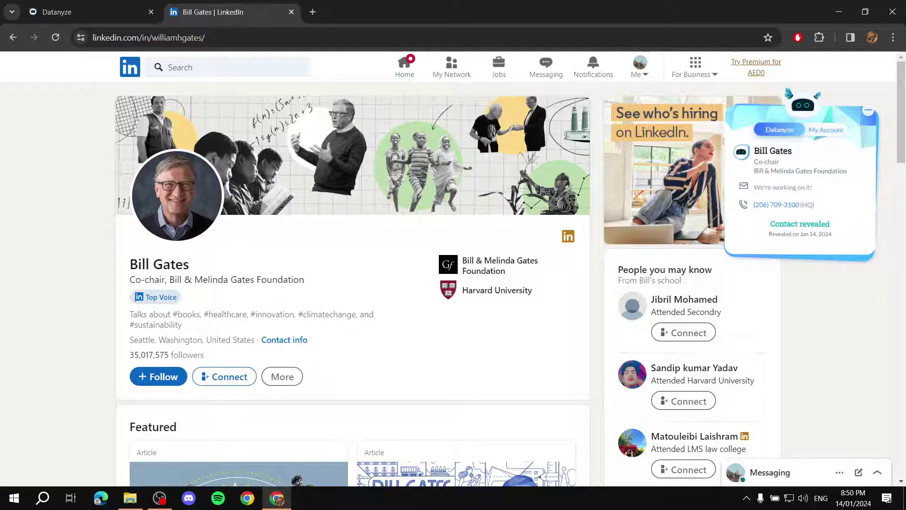
left_click(868, 110)
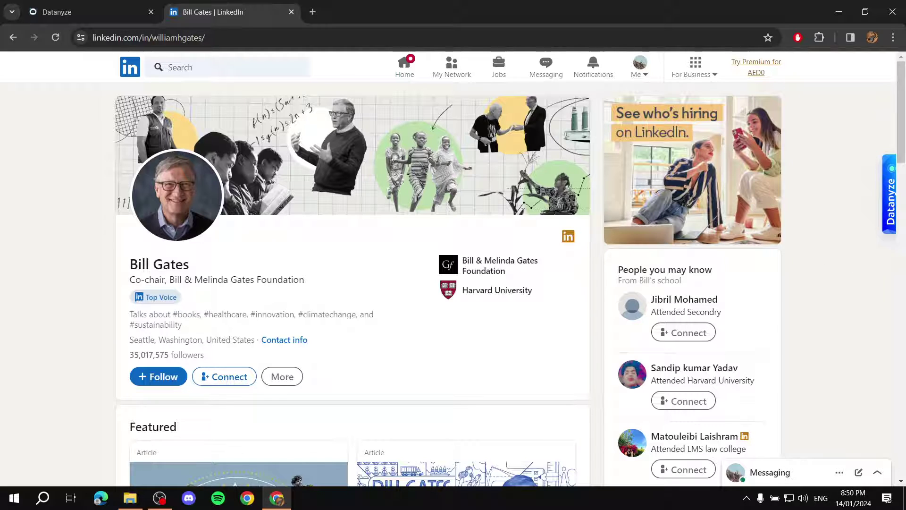
Search LinkedIn for the recent query "sales manager" and limit the results to People
left_click(227, 67)
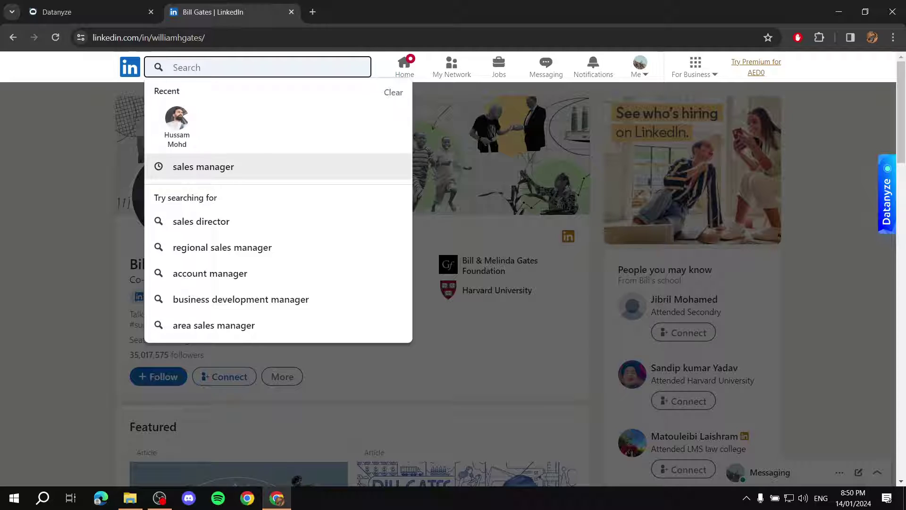
left_click(203, 166)
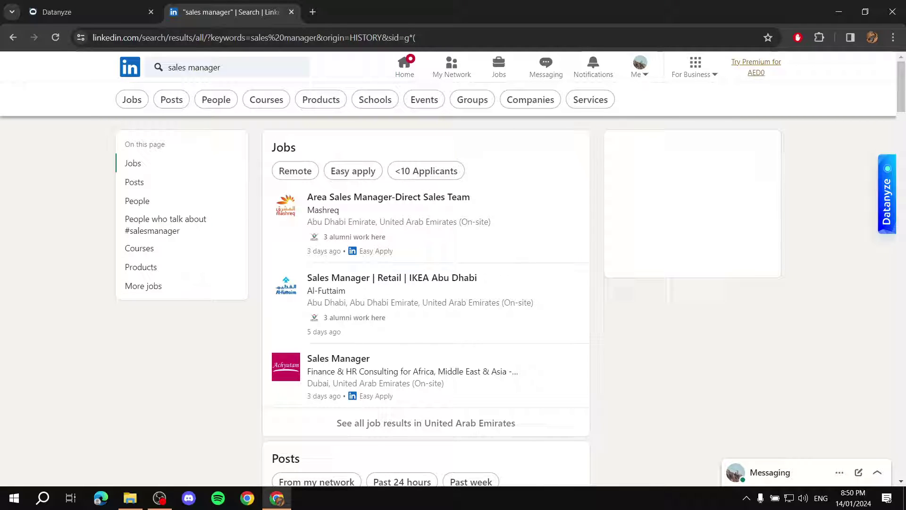
left_click(216, 99)
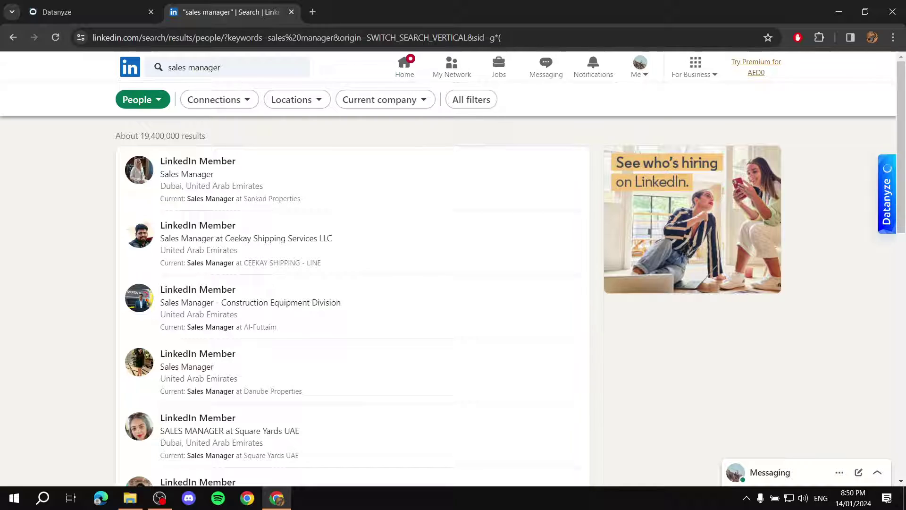
Go to page 8 of the people results and open the profile of the MEA sales manager at Cegid
scroll(351, 302, "down", 2)
scroll(278, 122, "down", 10)
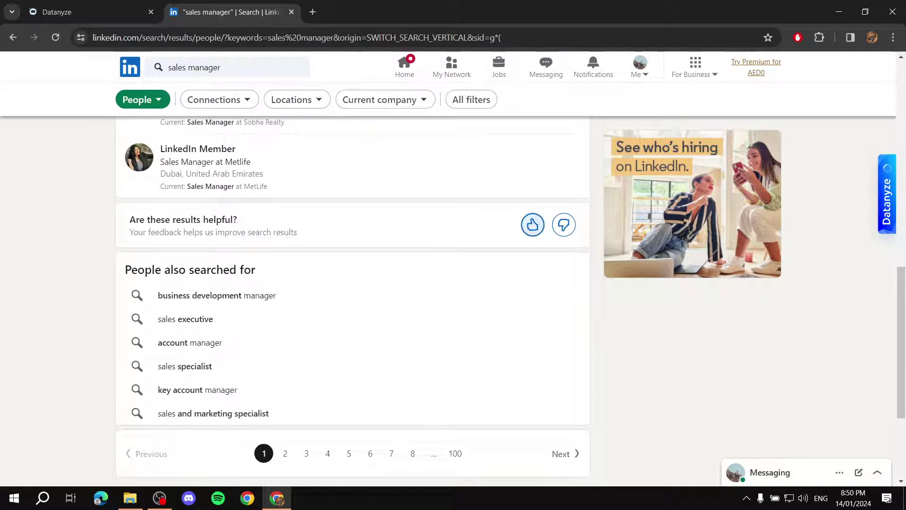
left_click(413, 286)
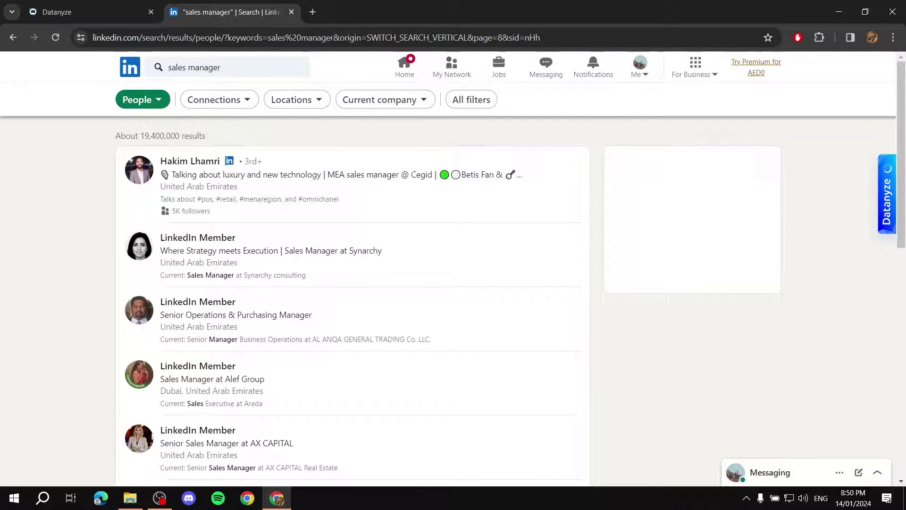
scroll(352, 293, "down", 7)
scroll(353, 293, "up", 7)
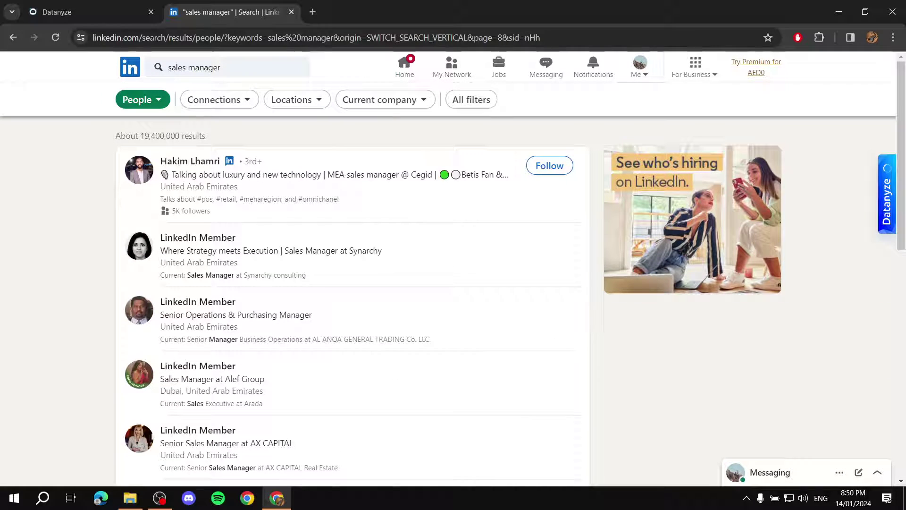
left_click(190, 161)
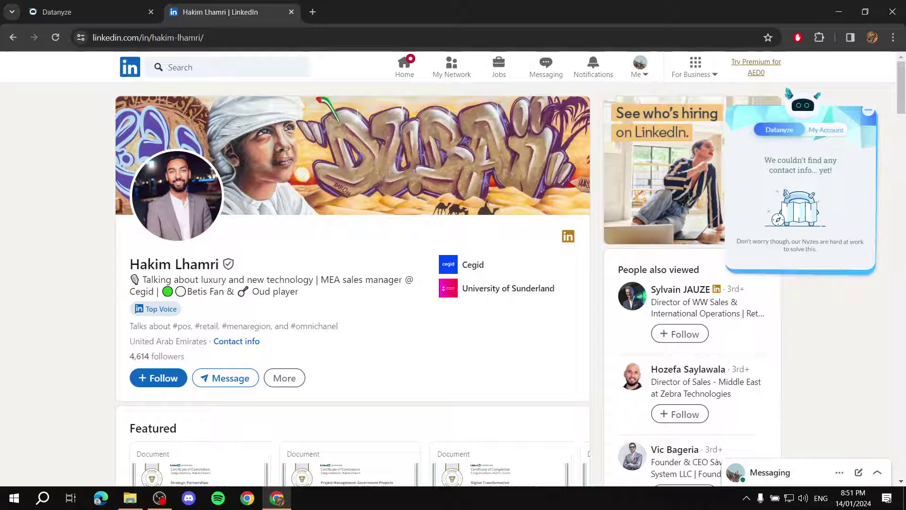
Open the also-viewed profile of the Director of WW Sales & International Operations and reveal that contact's info with Datanyze
left_click(680, 289)
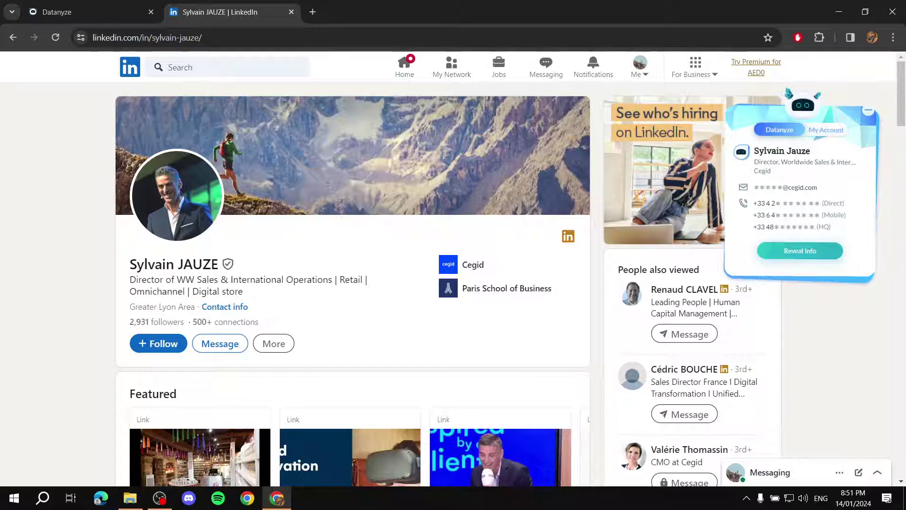
left_click(799, 250)
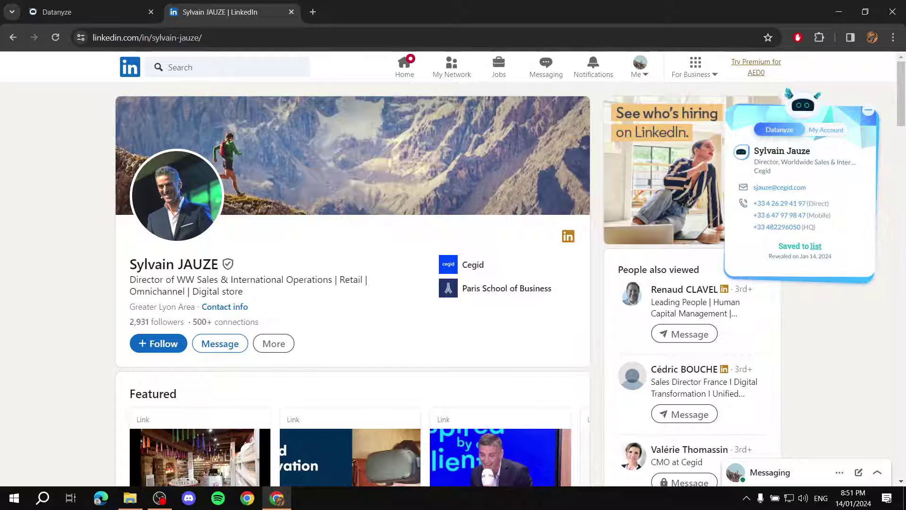
Close the LinkedIn profile and open My List of saved contacts on the Datanyze platform
left_click(291, 12)
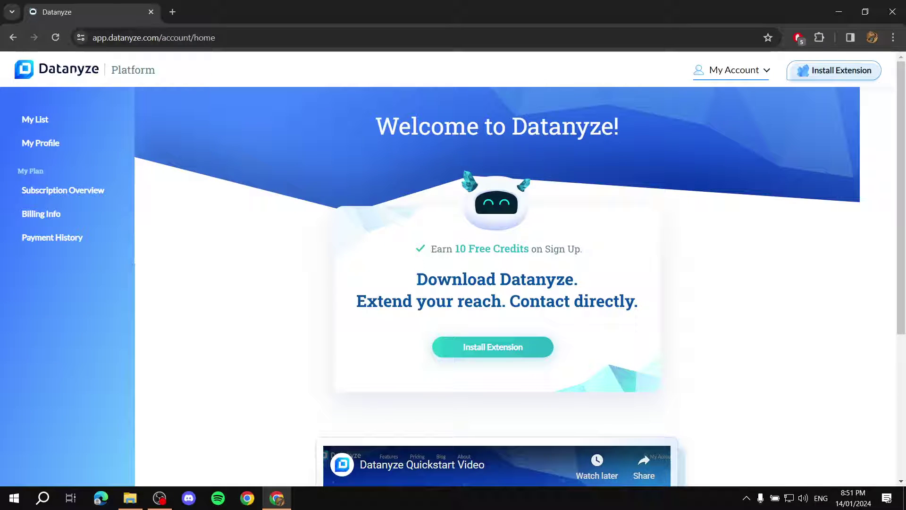
left_click(35, 119)
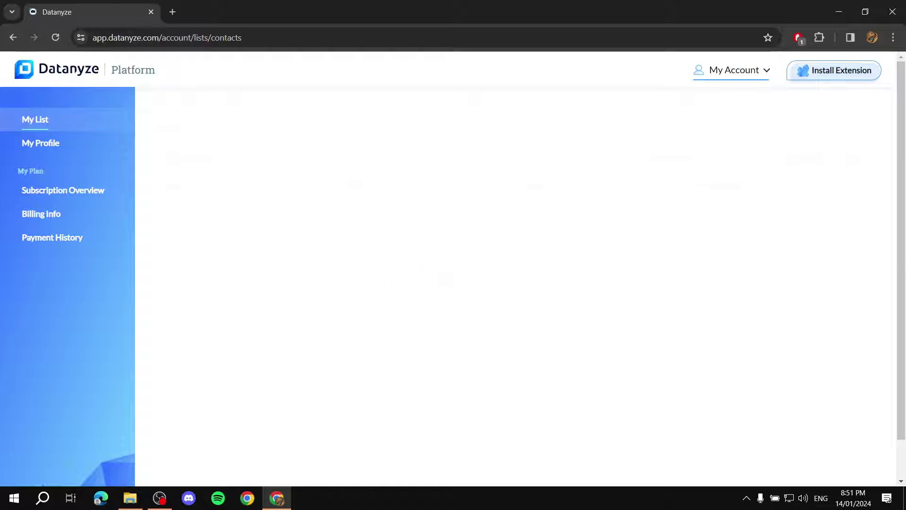